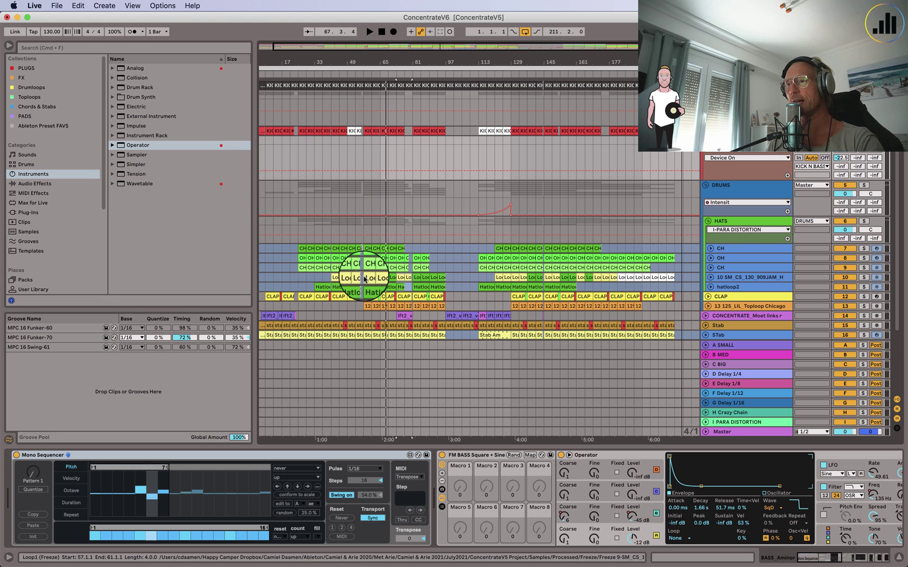
Play the set, unfold the CONCENTRATE vocal track, hide the device panel and zoom to bars 57–113
{"action": "left_click", "coordinate": [391, 308]}
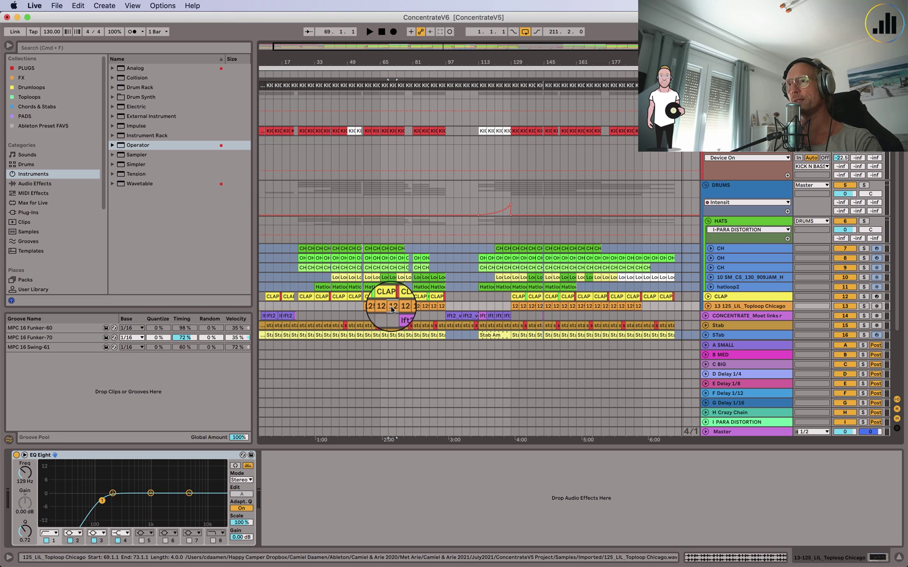
{"action": "key", "text": "space"}
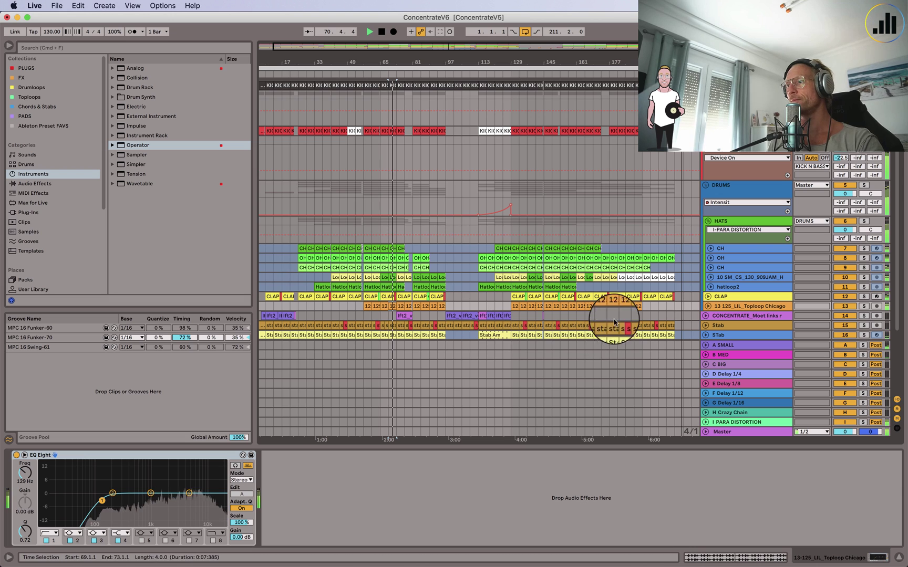
{"action": "left_click", "coordinate": [705, 316]}
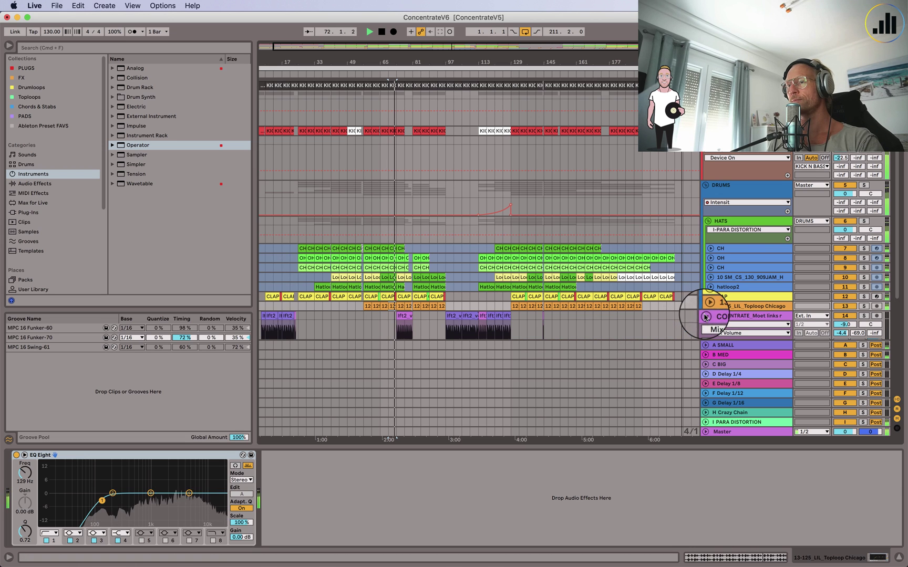
{"action": "left_click", "coordinate": [899, 558]}
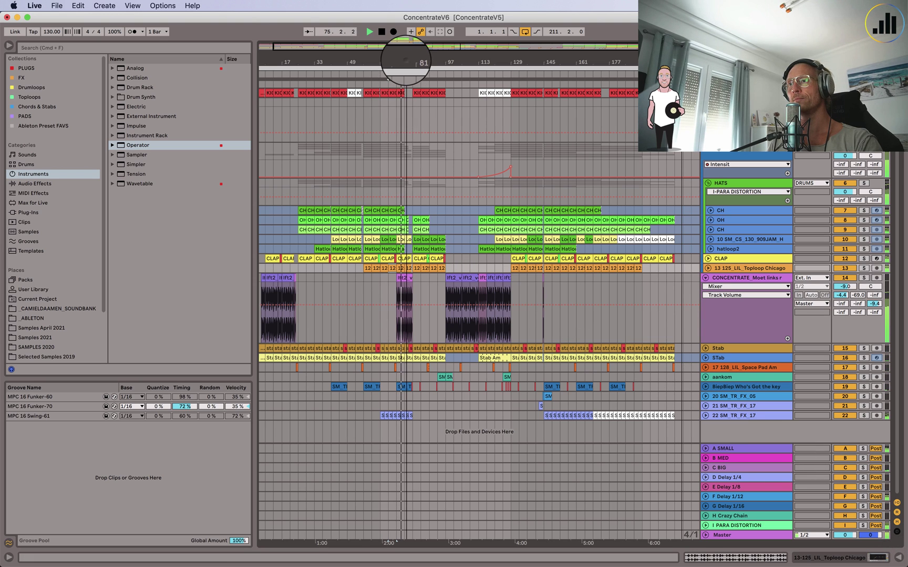
{"action": "left_click_drag", "start_coordinate": [404, 46], "coordinate": [404, 71]}
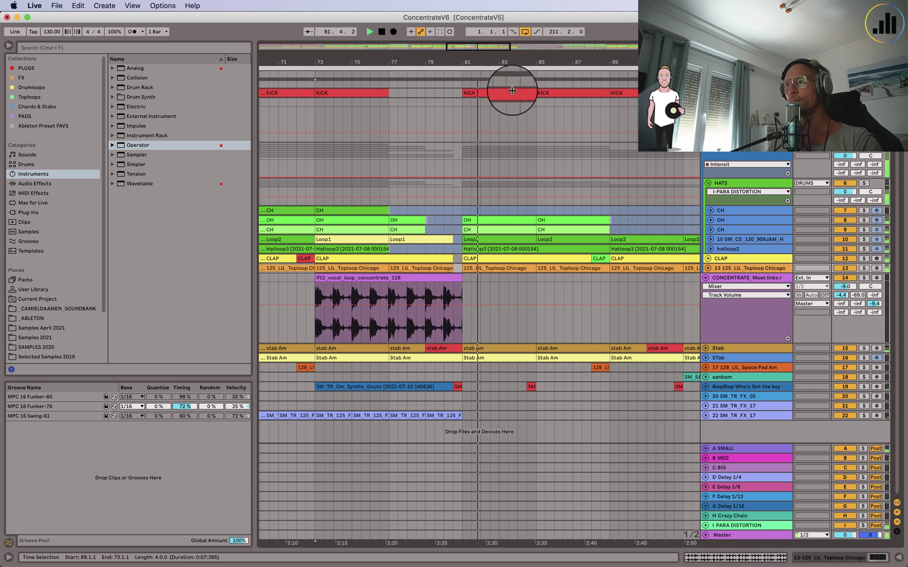
Stop playback and move the lft2 vocal clip from the song start to bar 97
{"action": "left_click_drag", "start_coordinate": [531, 61], "coordinate": [424, 61]}
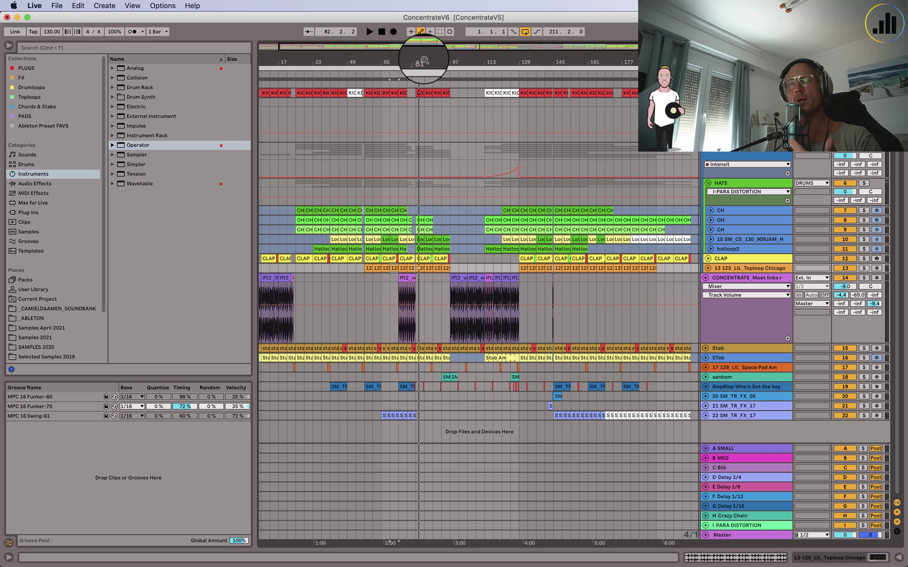
{"action": "left_click_drag", "start_coordinate": [389, 74], "coordinate": [390, 57]}
{"action": "left_click", "coordinate": [267, 278]}
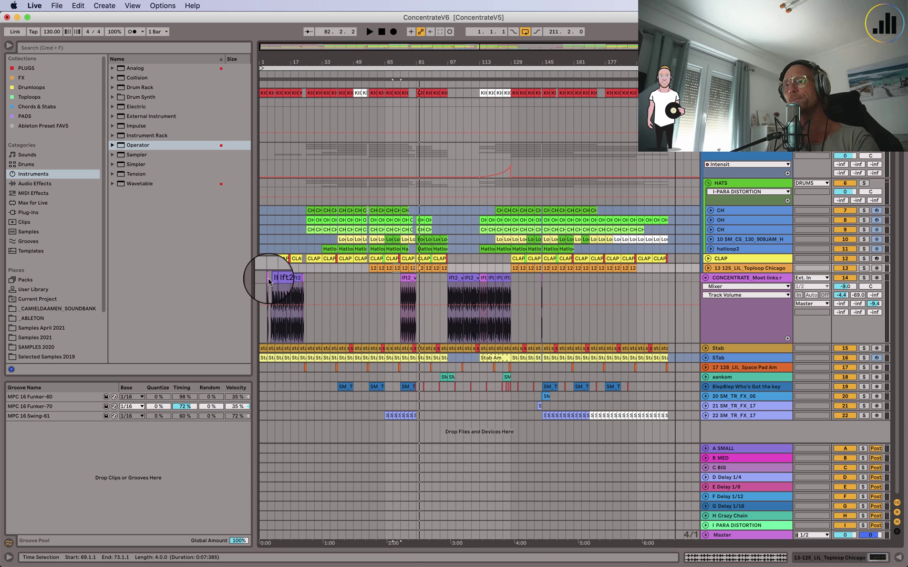
{"action": "key", "text": "space"}
{"action": "left_click", "coordinate": [266, 277]}
{"action": "left_click_drag", "start_coordinate": [266, 278], "coordinate": [454, 278]}
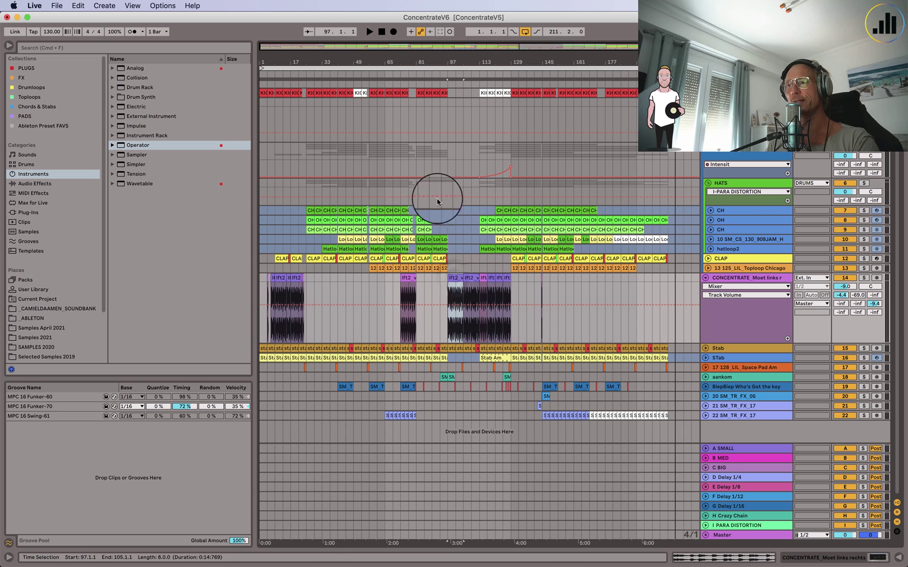
Play the new clip at bars 97–105 zoomed in closely, then stop playback
{"action": "left_click", "coordinate": [444, 76]}
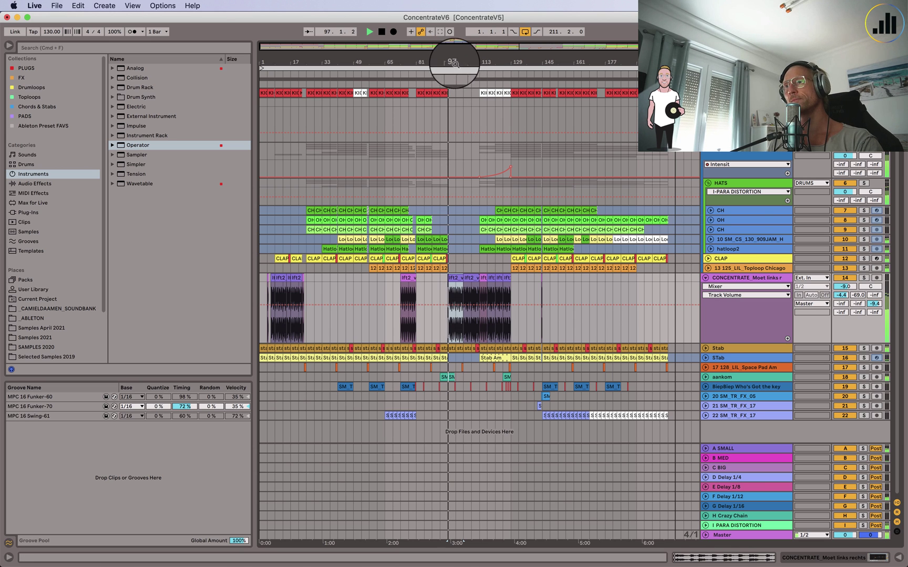
{"action": "left_click_drag", "start_coordinate": [460, 61], "coordinate": [455, 62]}
{"action": "left_click", "coordinate": [455, 62]}
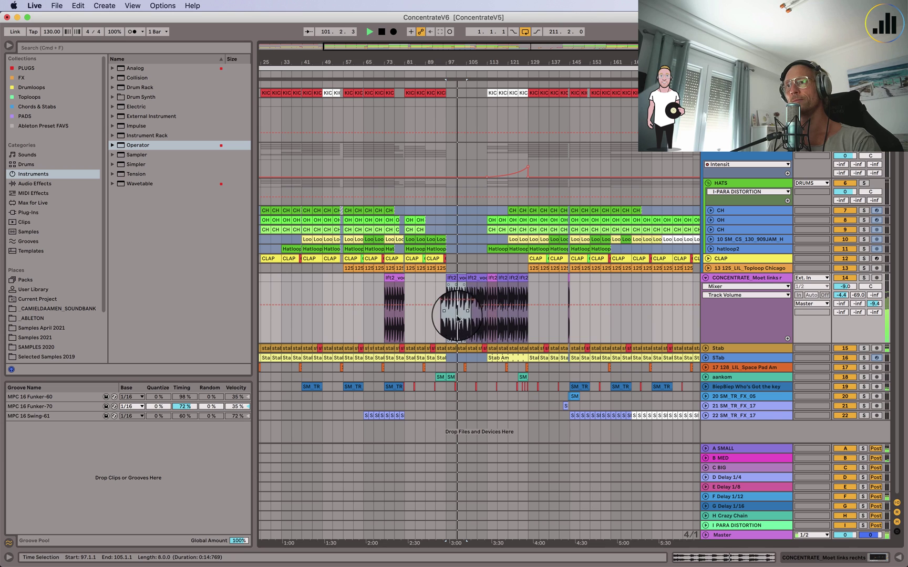
{"action": "left_click_drag", "start_coordinate": [468, 55], "coordinate": [472, 59]}
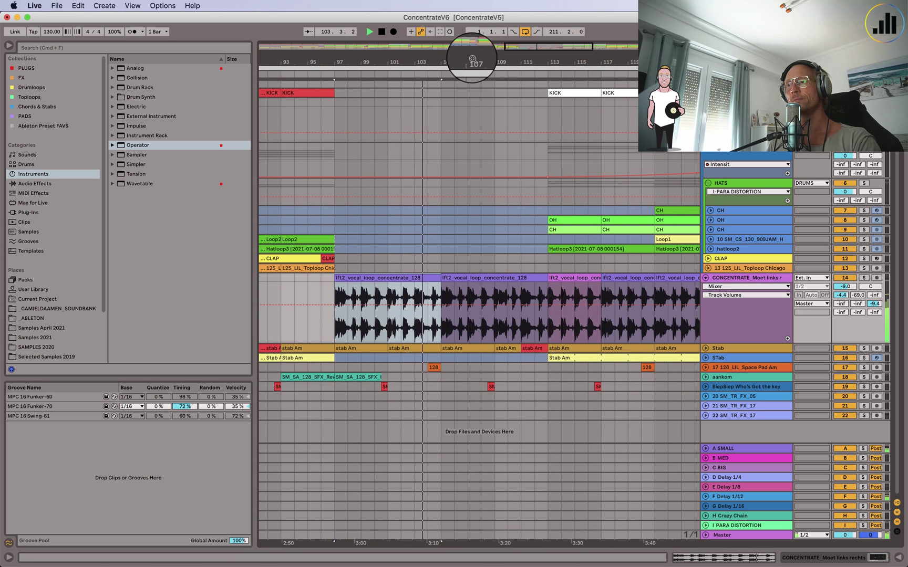
{"action": "key", "text": "space"}
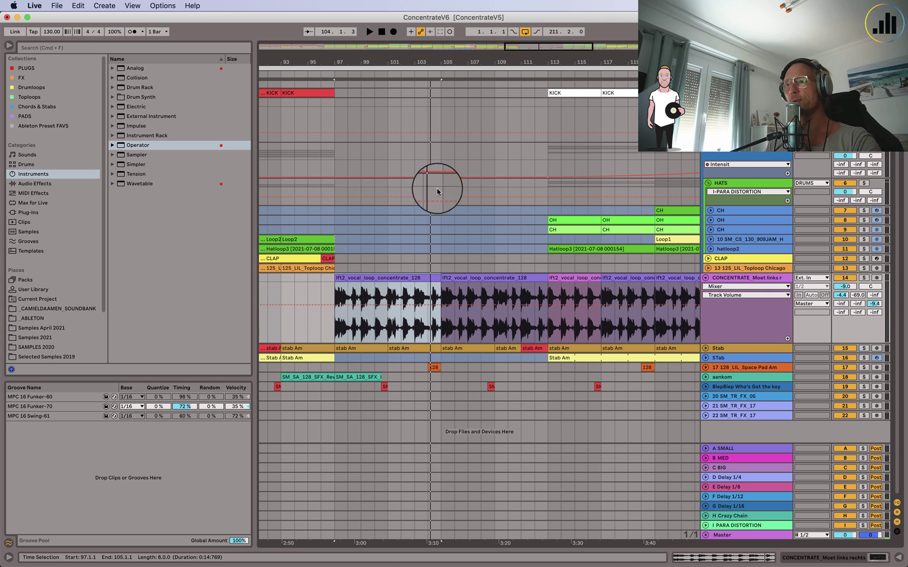
Open the lft2 vocal loop in the clip editor and play it with the vocal track soloed
{"action": "double_click", "coordinate": [379, 282]}
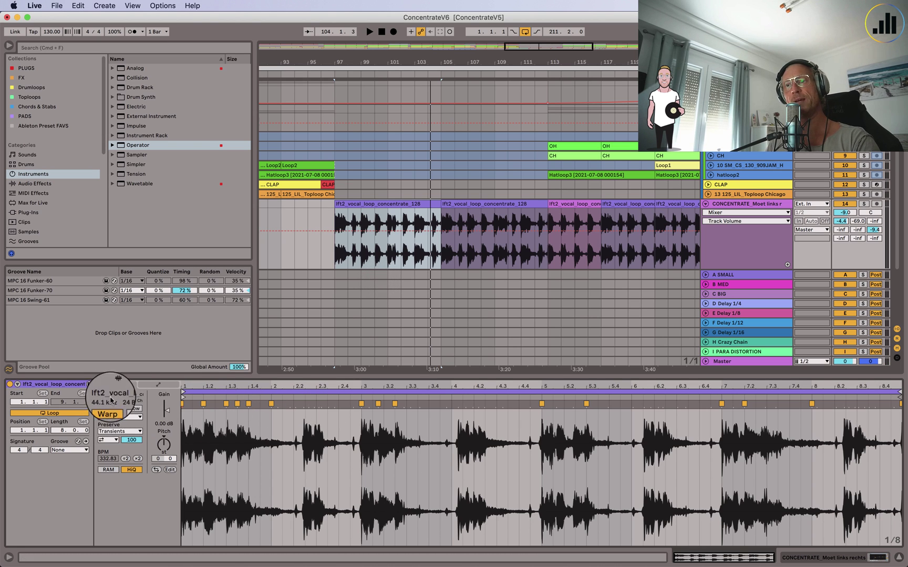
{"action": "scroll", "coordinate": [369, 61], "scroll_direction": "down", "scroll_amount": 5}
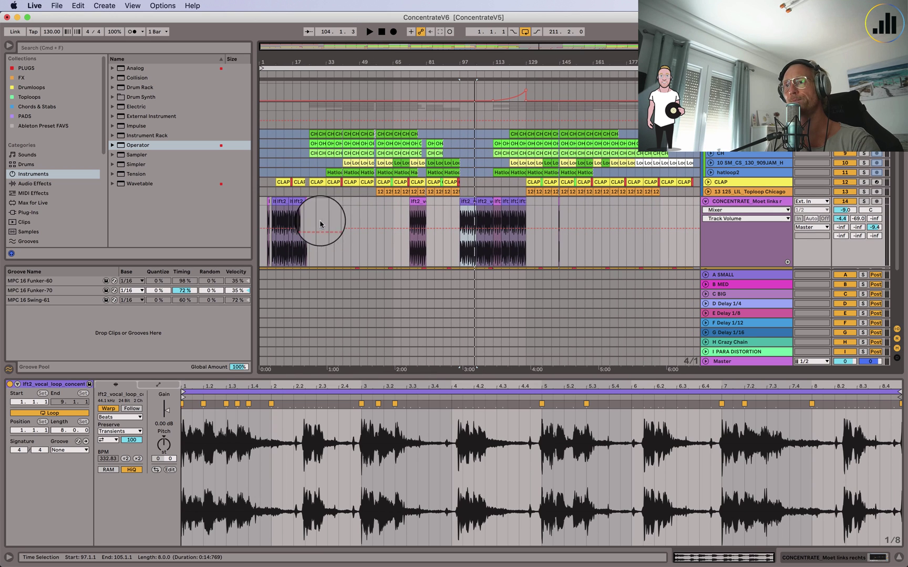
{"action": "left_click", "coordinate": [416, 200]}
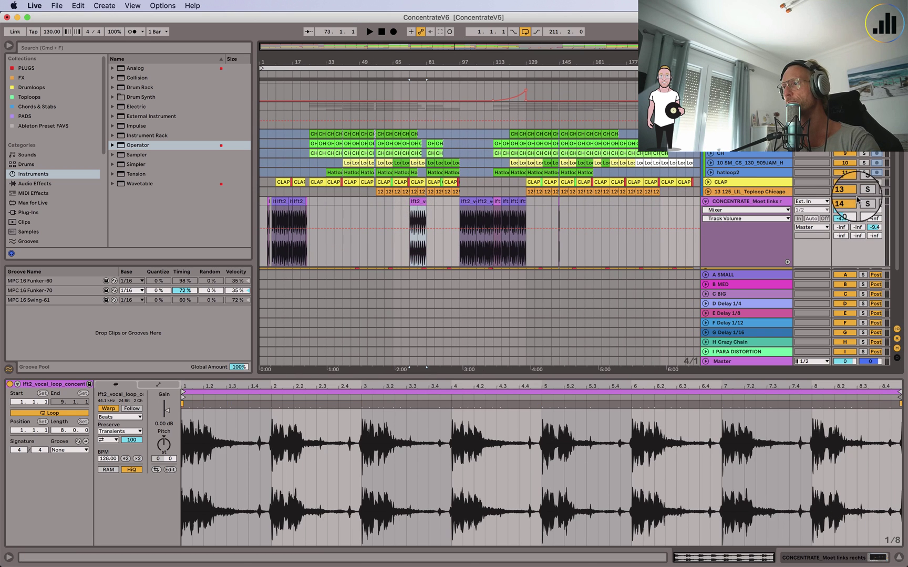
{"action": "left_click", "coordinate": [862, 201]}
{"action": "key", "text": "space"}
{"action": "key", "text": "space"}
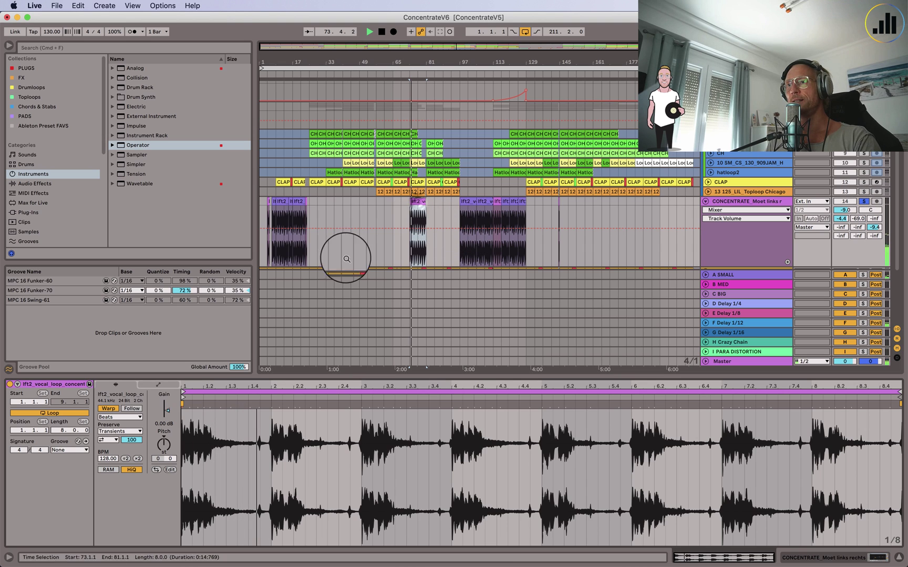
View the clip's gain envelope, then return to the sample panel and set the warp mode to Beats
{"action": "left_click", "coordinate": [157, 384]}
{"action": "left_click", "coordinate": [126, 404]}
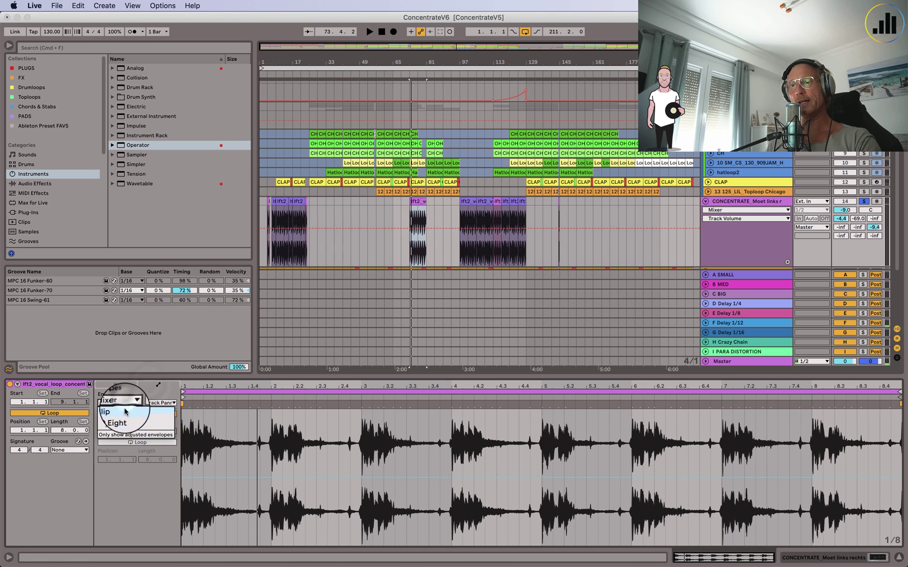
{"action": "left_click", "coordinate": [111, 411]}
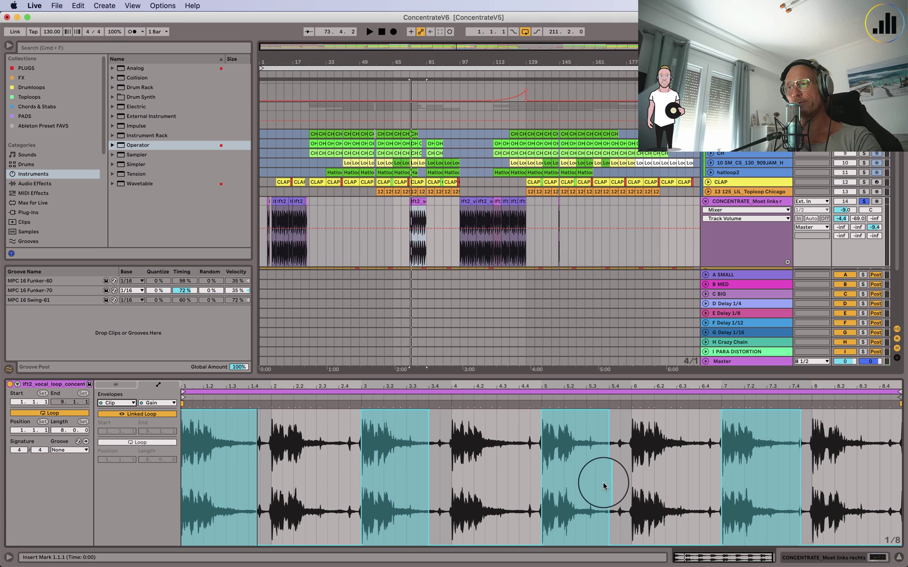
{"action": "left_click", "coordinate": [116, 384]}
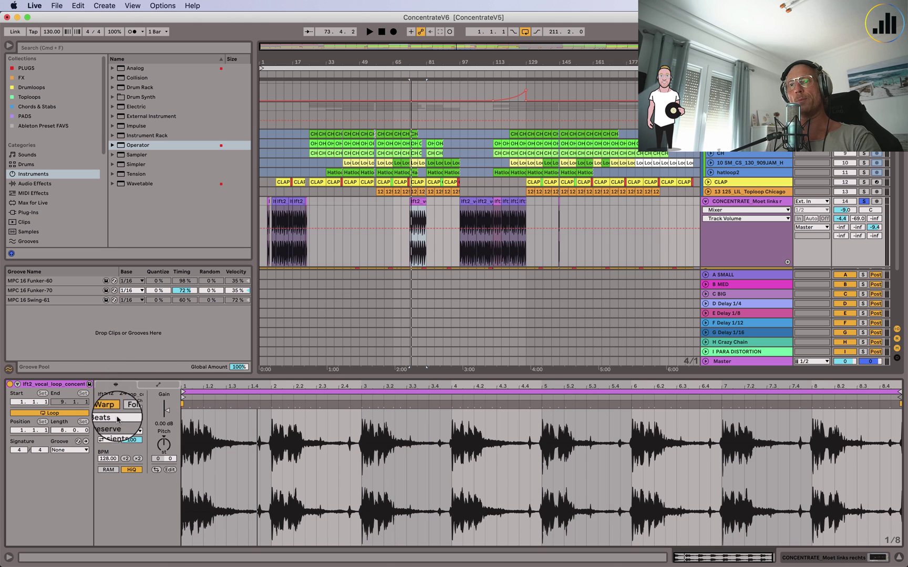
Zoom into the clip's first bars and stretch the opening transient from 1.1.3 to 1.2.3
{"action": "scroll", "coordinate": [188, 385], "scroll_direction": "up", "scroll_amount": 5}
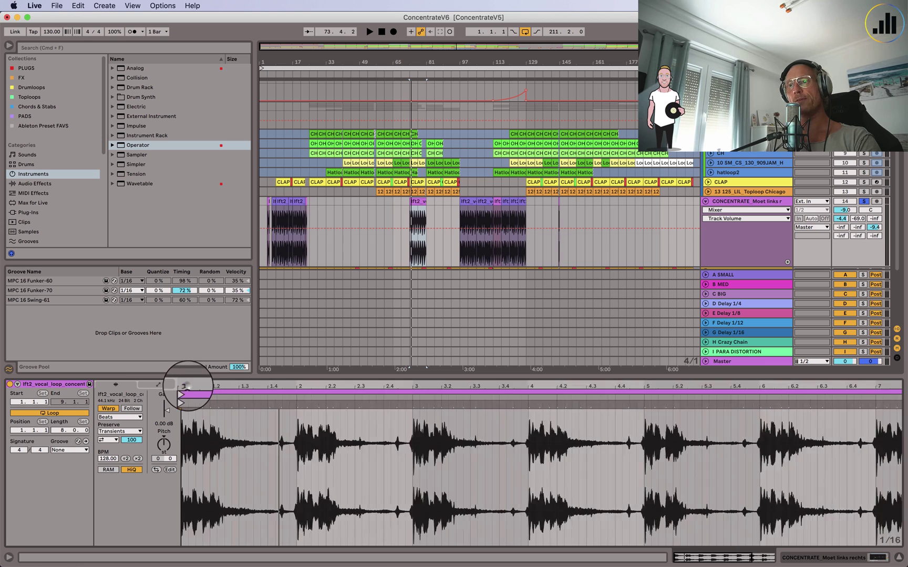
{"action": "left_click", "coordinate": [181, 387]}
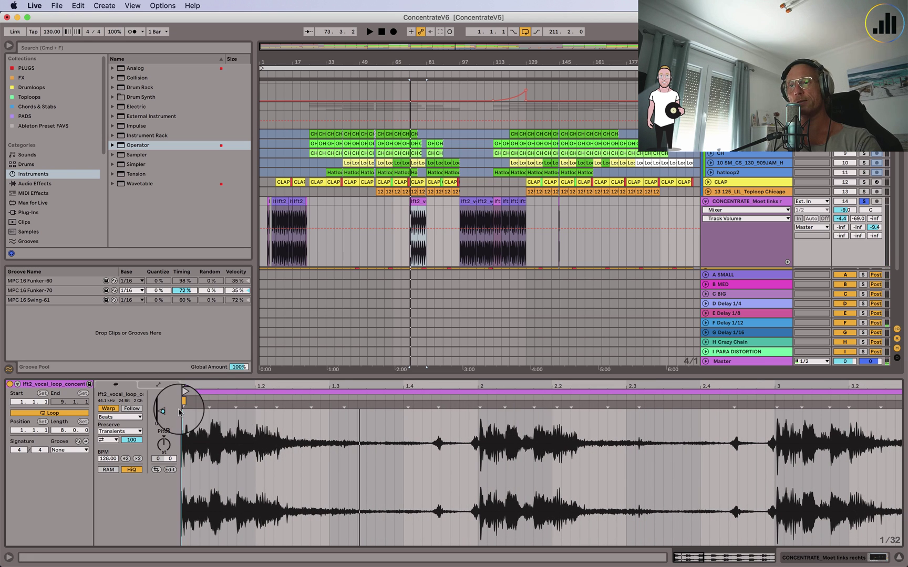
{"action": "key", "text": "space"}
{"action": "left_click", "coordinate": [236, 406]}
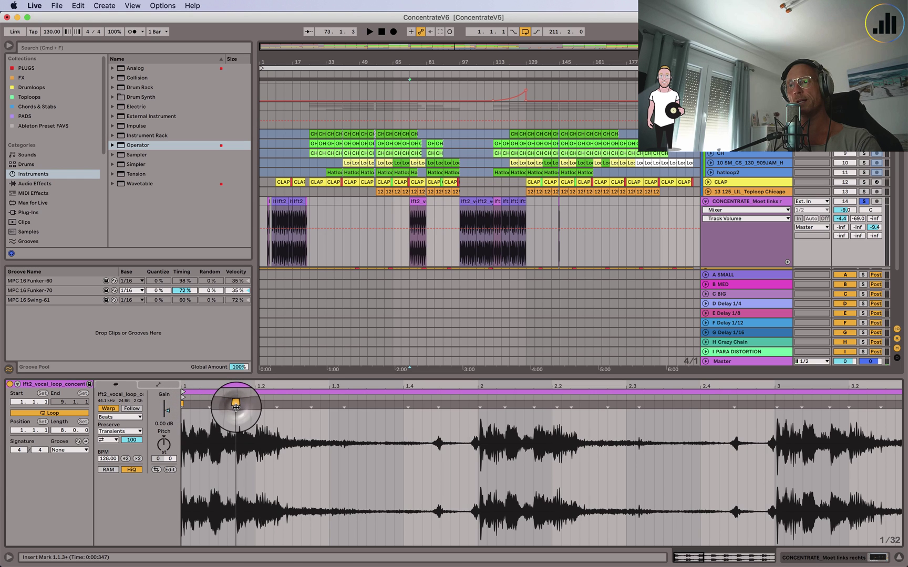
{"action": "left_click_drag", "start_coordinate": [236, 406], "coordinate": [291, 408]}
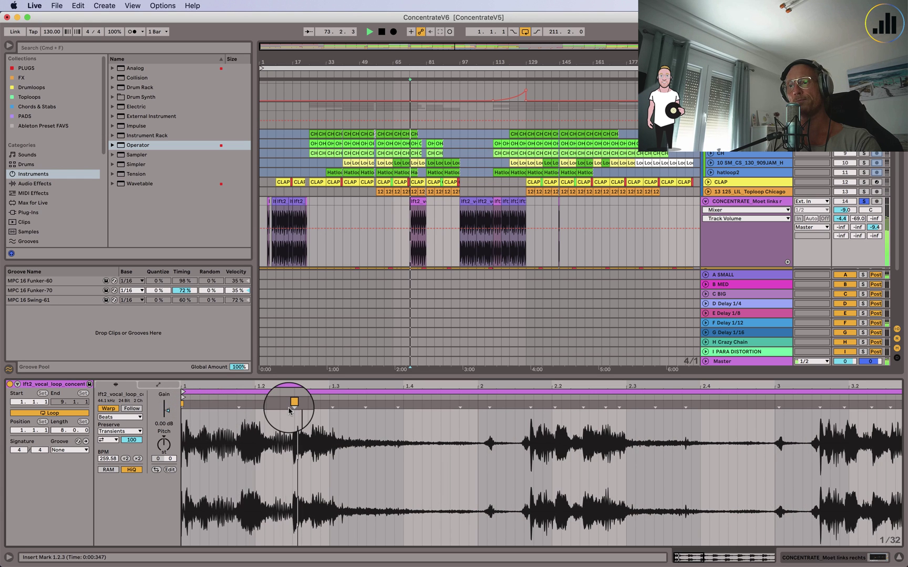
Add a warp marker on bar 3 and stretch the phrase after it out to about 3.2.2
{"action": "scroll", "coordinate": [547, 459], "scroll_direction": "right", "scroll_amount": 1}
{"action": "scroll", "coordinate": [548, 460], "scroll_direction": "right", "scroll_amount": 5}
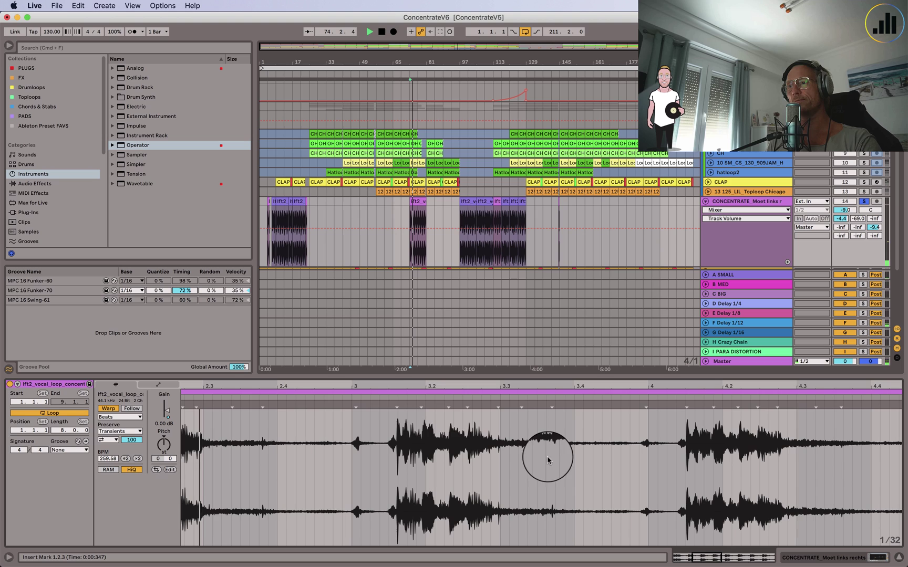
{"action": "key", "text": "space"}
{"action": "double_click", "coordinate": [397, 404]}
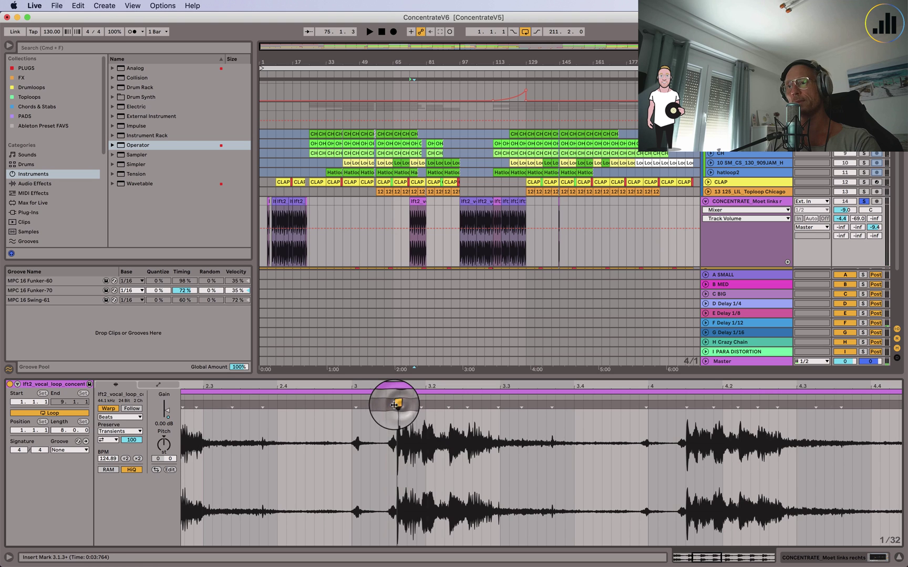
{"action": "left_click_drag", "start_coordinate": [397, 404], "coordinate": [351, 404]}
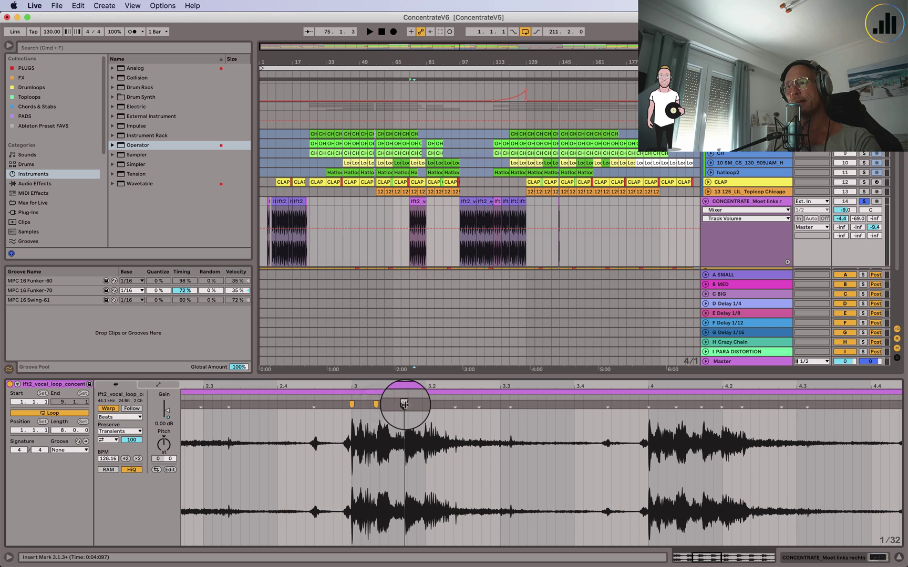
{"action": "left_click_drag", "start_coordinate": [404, 404], "coordinate": [462, 400]}
{"action": "mouse_move", "coordinate": [334, 395]}
{"action": "left_mouse_down"}
{"action": "mouse_move", "coordinate": [337, 377]}
{"action": "mouse_move", "coordinate": [344, 383]}
{"action": "left_mouse_up"}
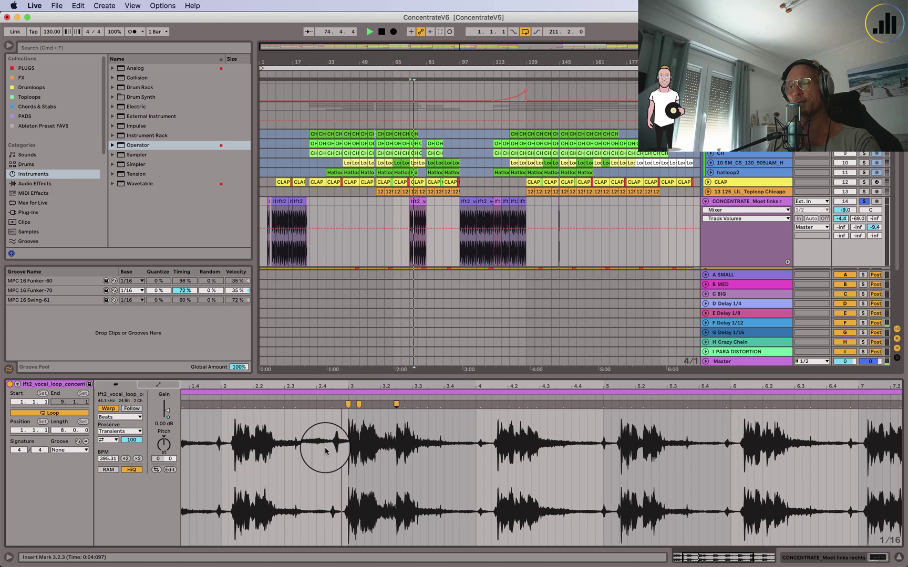
{"action": "key", "text": "space"}
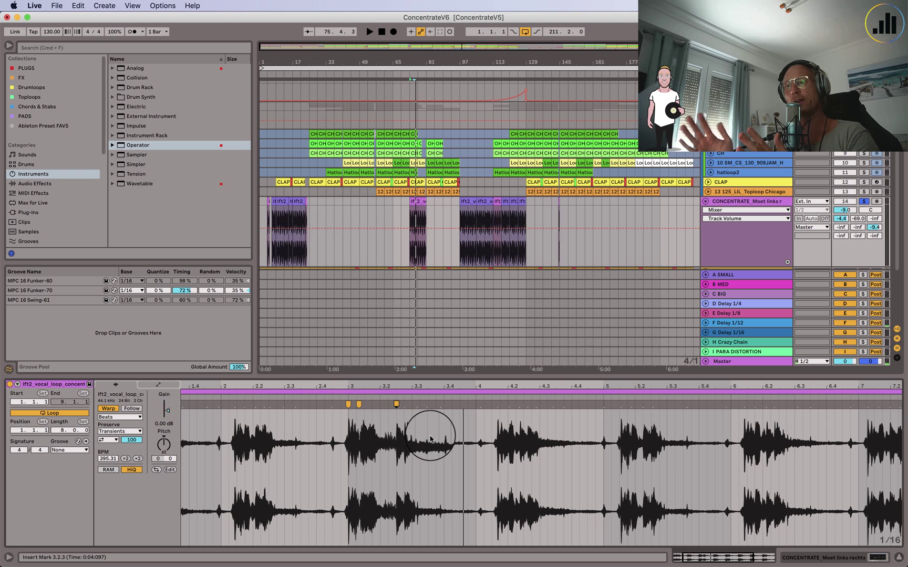
Add a warp marker near bar 5, then stretch the part after bar 4 out to about 4.2
{"action": "double_click", "coordinate": [619, 406]}
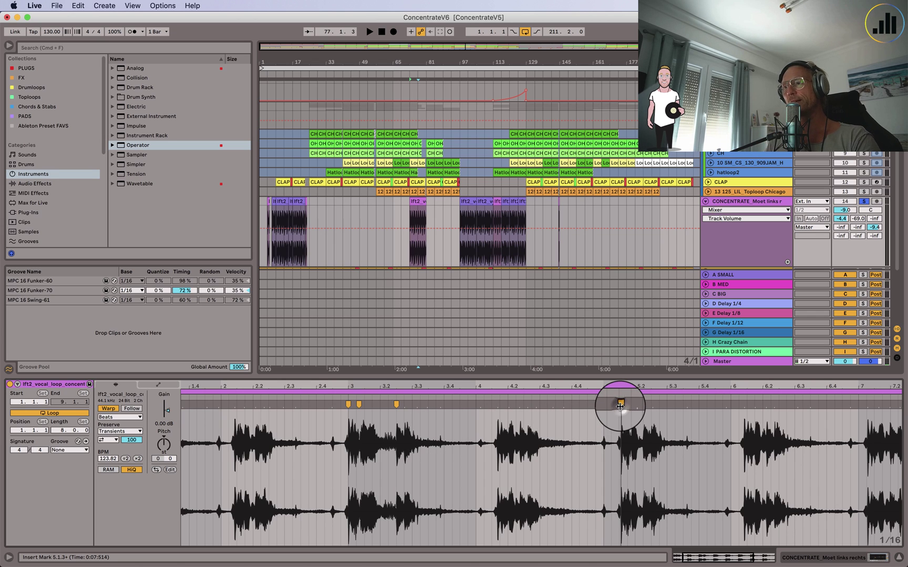
{"action": "mouse_move", "coordinate": [619, 406]}
{"action": "left_mouse_down"}
{"action": "mouse_move", "coordinate": [606, 411]}
{"action": "mouse_move", "coordinate": [659, 404]}
{"action": "left_mouse_up"}
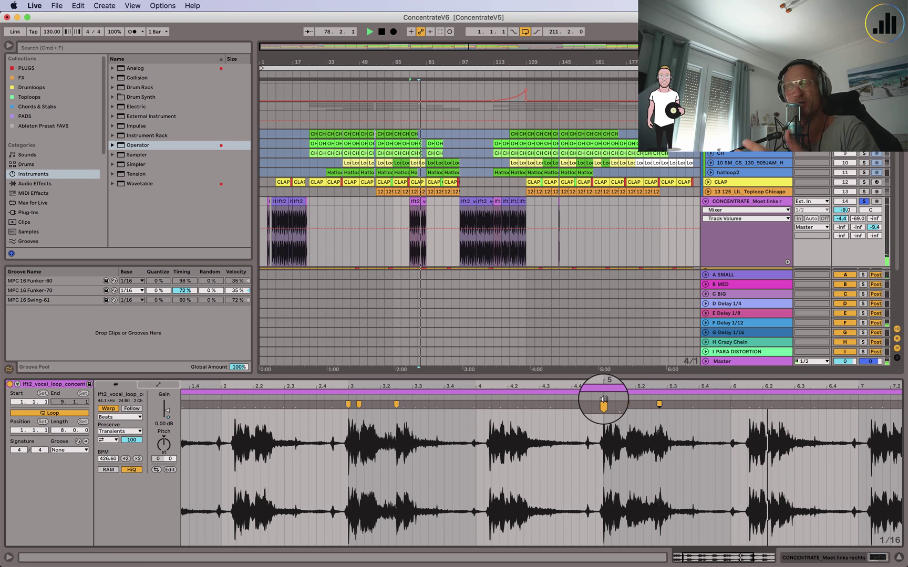
{"action": "key", "text": "space"}
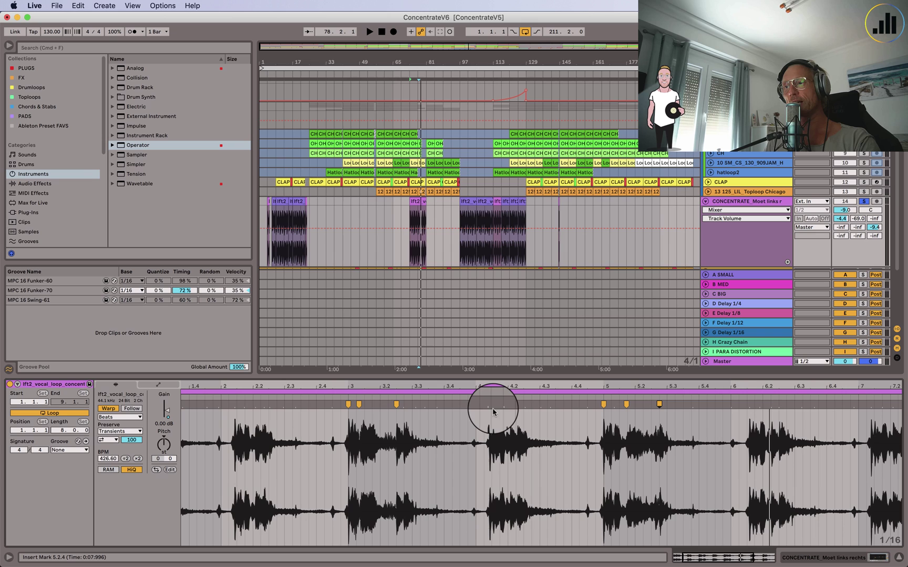
{"action": "left_click_drag", "start_coordinate": [489, 407], "coordinate": [478, 410]}
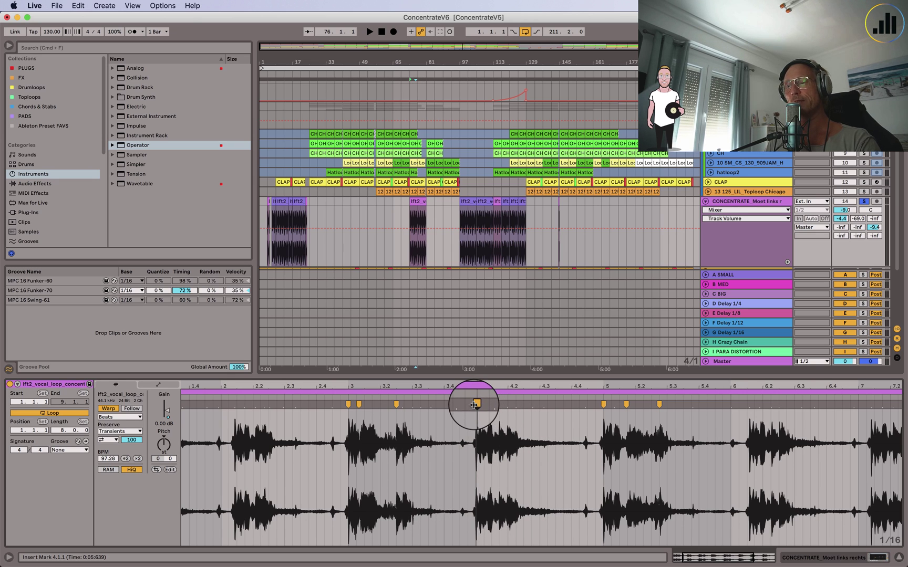
{"action": "mouse_move", "coordinate": [497, 404]}
{"action": "left_mouse_down"}
{"action": "mouse_move", "coordinate": [587, 404]}
{"action": "mouse_move", "coordinate": [524, 406]}
{"action": "left_mouse_up"}
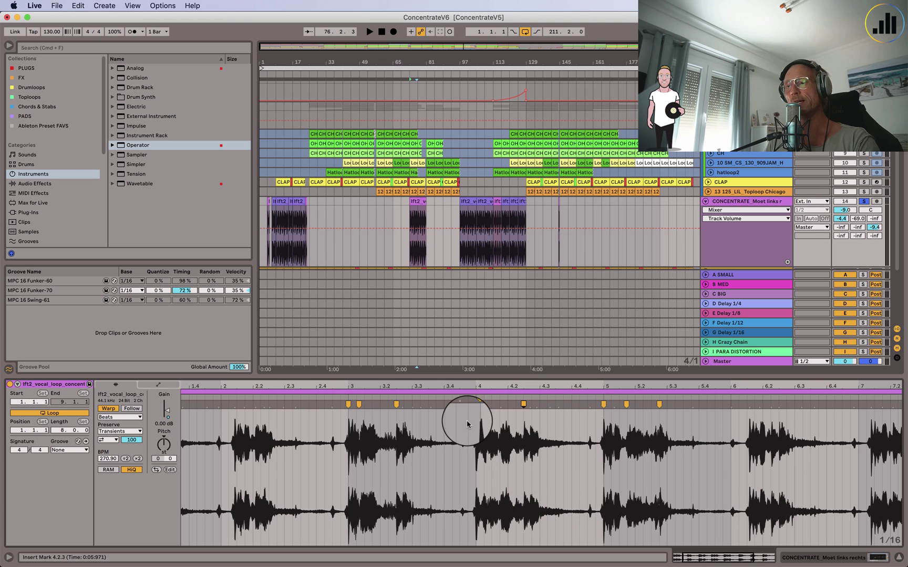